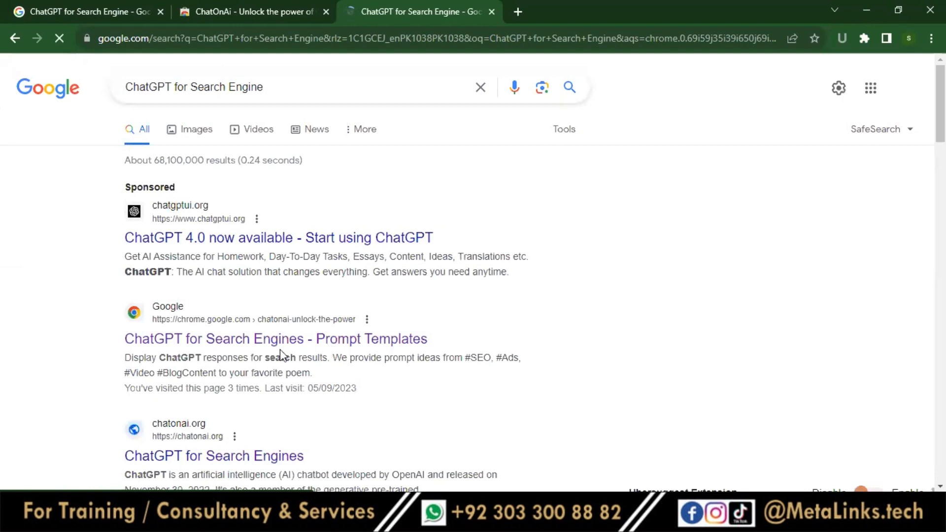
Open the ChatGPT for Search Engines result and add the ChatOnAi extension to Chrome.
{"action": "left_click", "coordinate": [221, 339]}
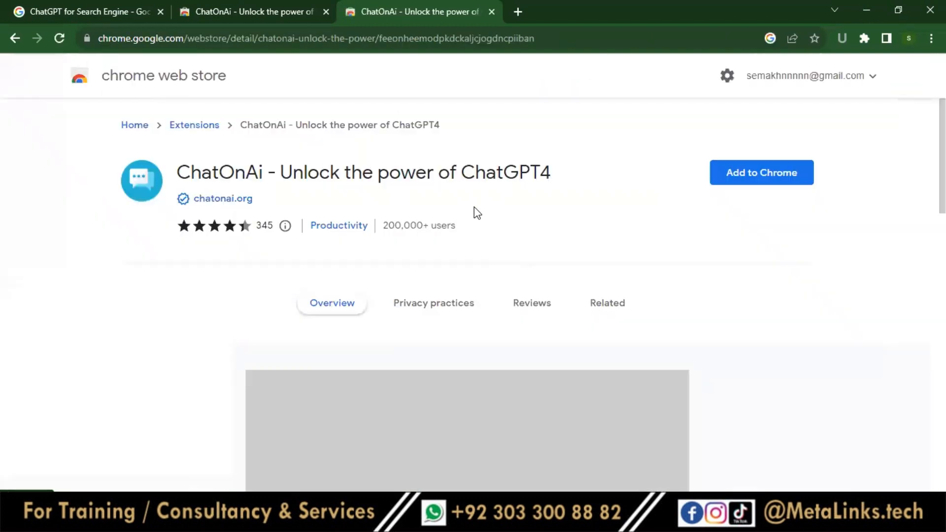
{"action": "left_click", "coordinate": [738, 179]}
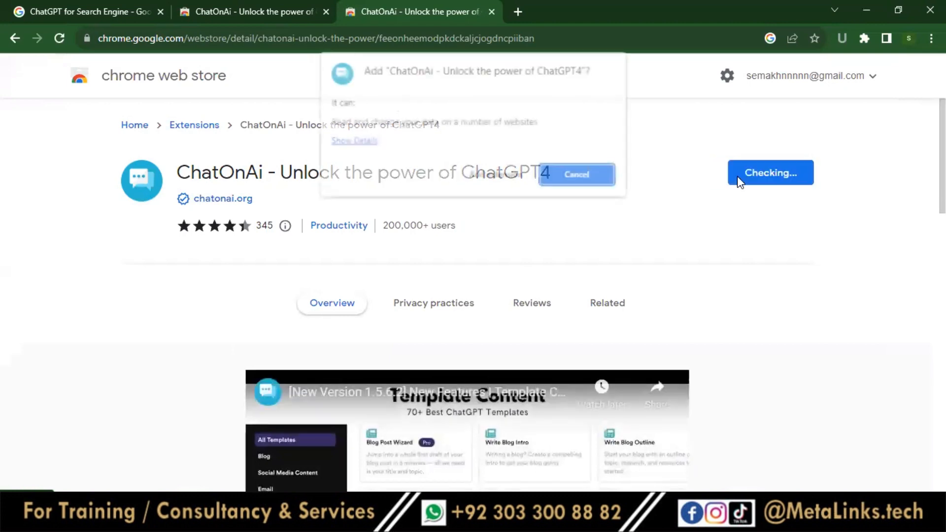
{"action": "left_click", "coordinate": [494, 174]}
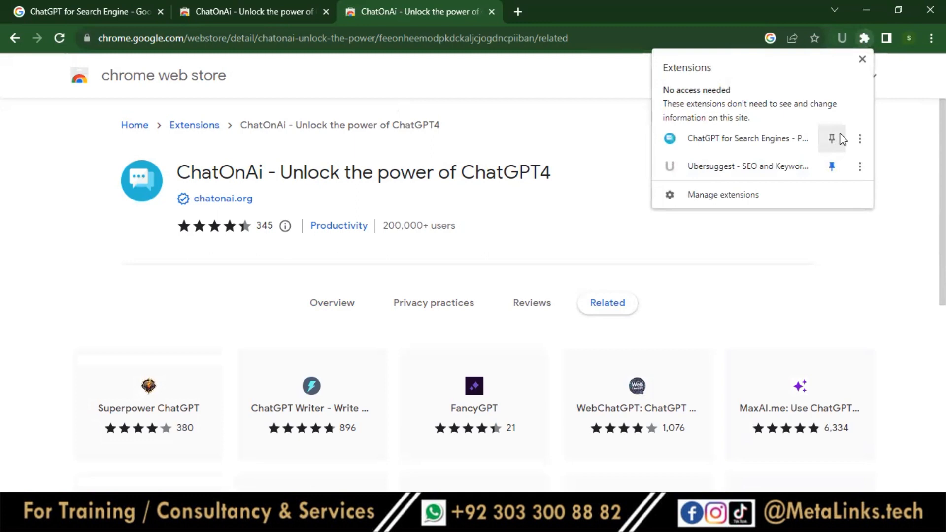
Pin the ChatGPT for Search Engines extension and open the ChatGPT site from the Google results.
{"action": "left_click", "coordinate": [837, 136]}
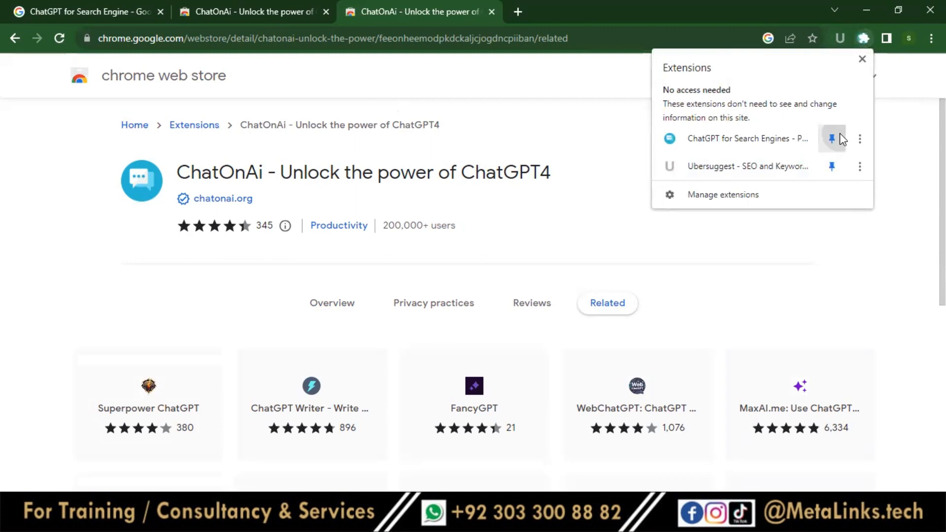
{"action": "left_click", "coordinate": [766, 274]}
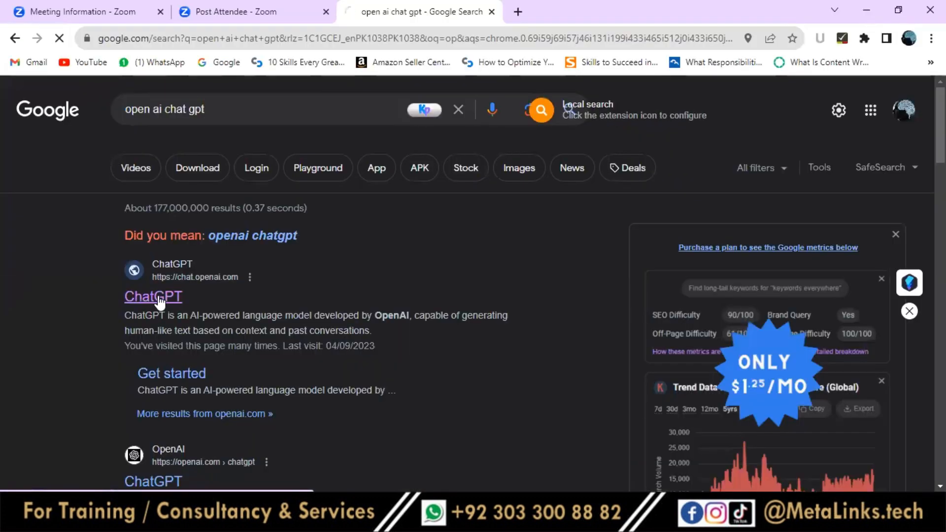
{"action": "left_click", "coordinate": [158, 296]}
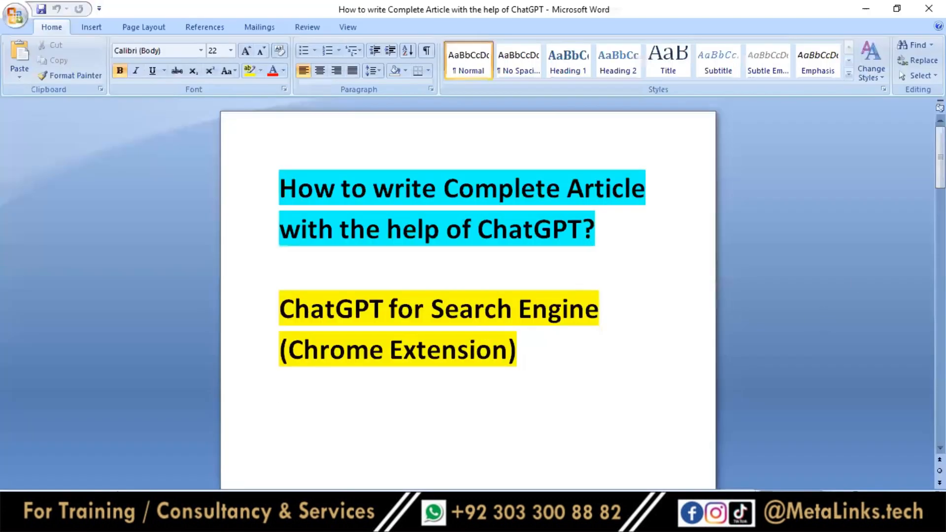
In the Word document, review the Keyword Research entry under "How to Start Writing an Article?".
{"action": "left_click_drag", "start_coordinate": [939, 151], "coordinate": [940, 259]}
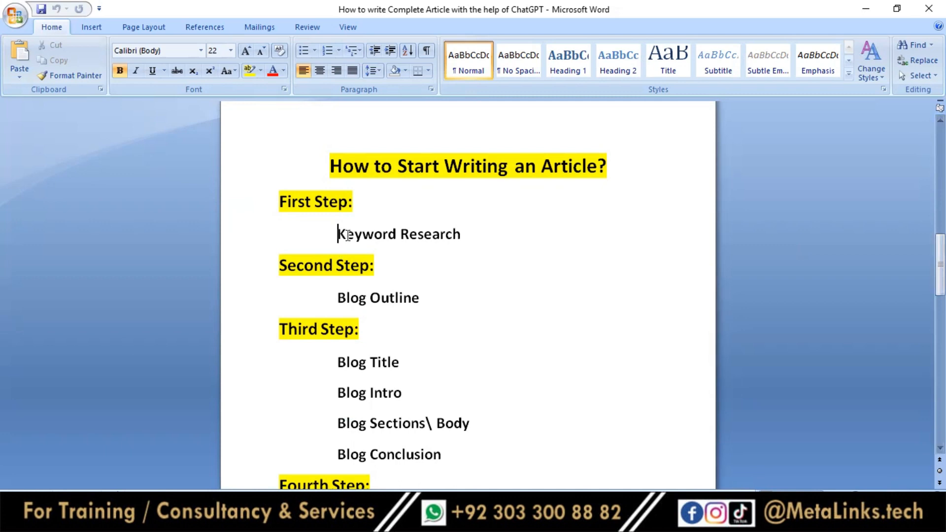
{"action": "left_click_drag", "start_coordinate": [340, 234], "coordinate": [495, 255]}
{"action": "left_click", "coordinate": [495, 256]}
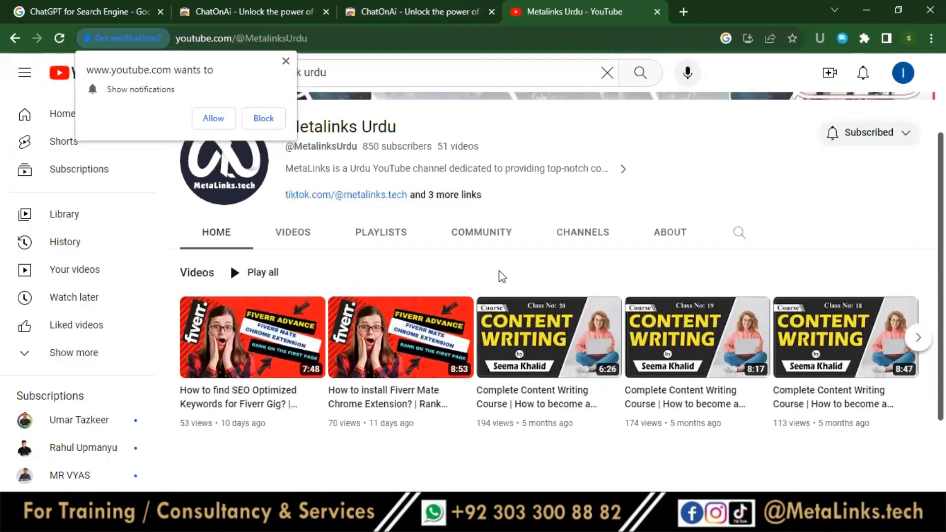
On YouTube, open the Content Writing playlist of the Metalinks Urdu channel.
{"action": "left_click", "coordinate": [377, 235]}
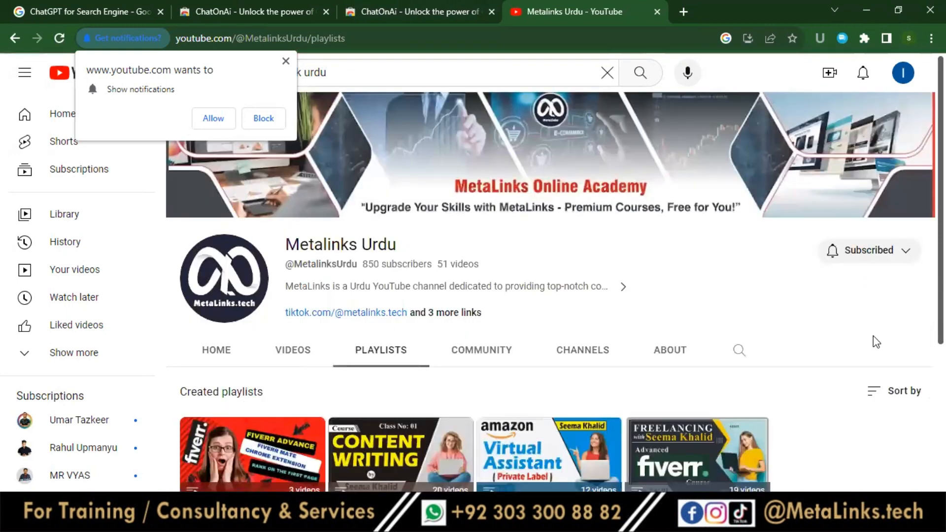
{"action": "scroll", "coordinate": [305, 261], "scroll_direction": "down", "scroll_amount": 2}
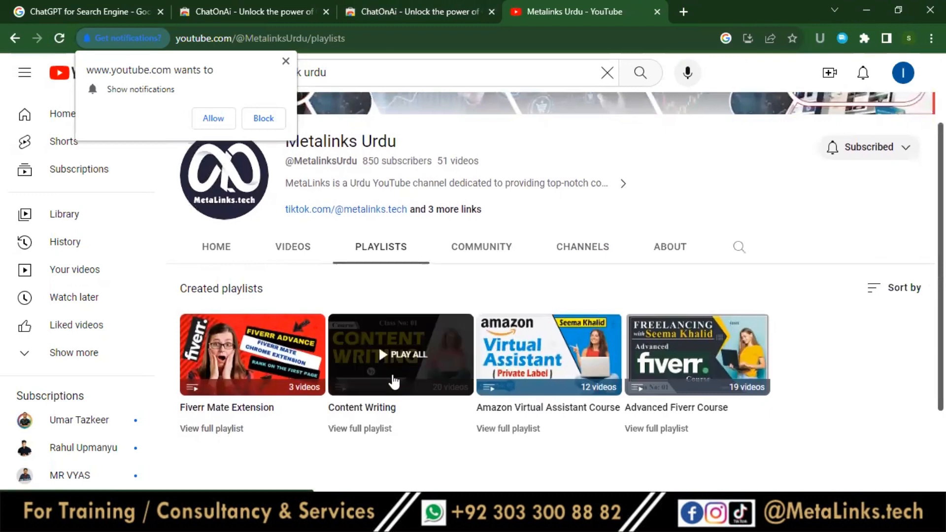
{"action": "left_click", "coordinate": [391, 376]}
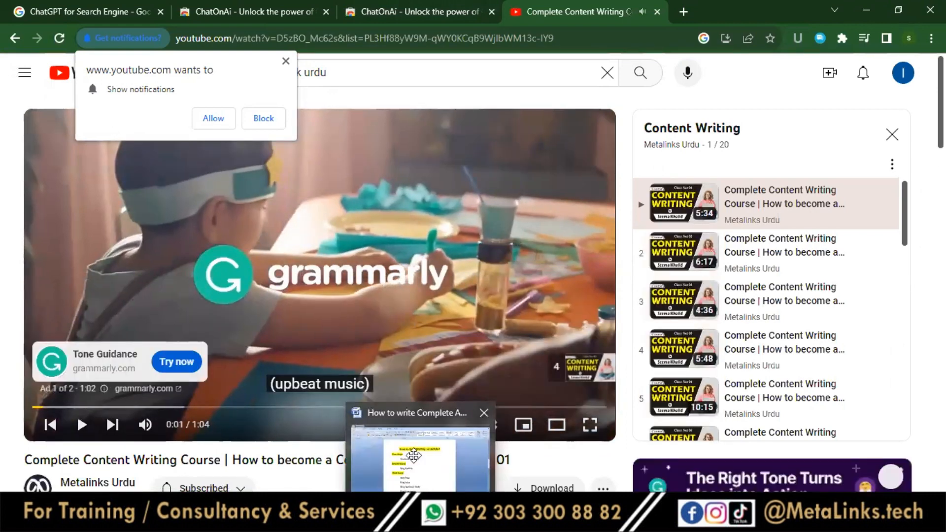
Return to the Word document and review the Blog Outline entry and the blog parts under the third step.
{"action": "left_click", "coordinate": [413, 454]}
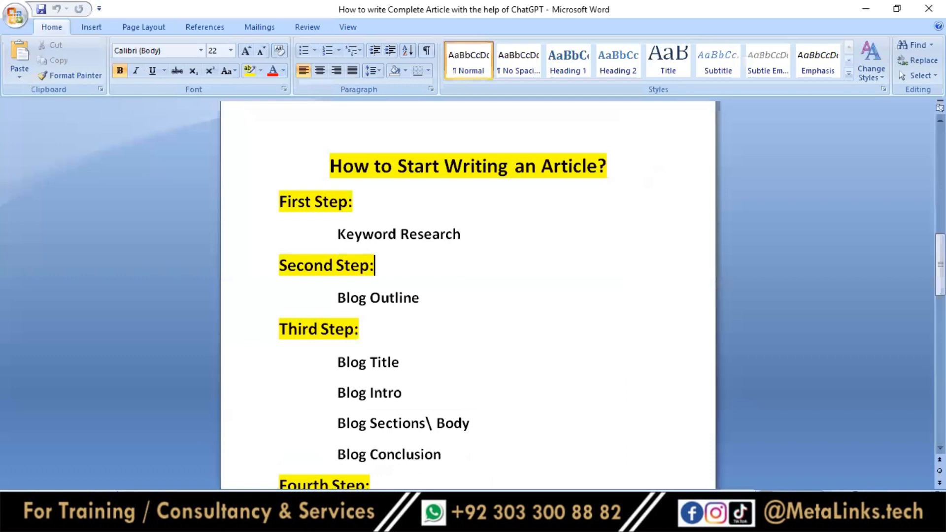
{"action": "scroll", "coordinate": [419, 219], "scroll_direction": "down", "scroll_amount": 2}
{"action": "left_click_drag", "start_coordinate": [423, 199], "coordinate": [335, 217]}
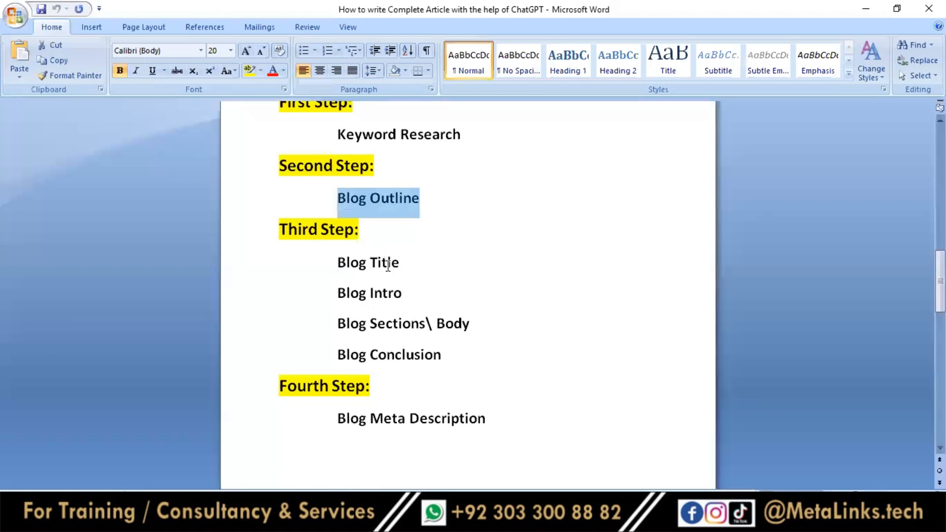
{"action": "left_click", "coordinate": [388, 265]}
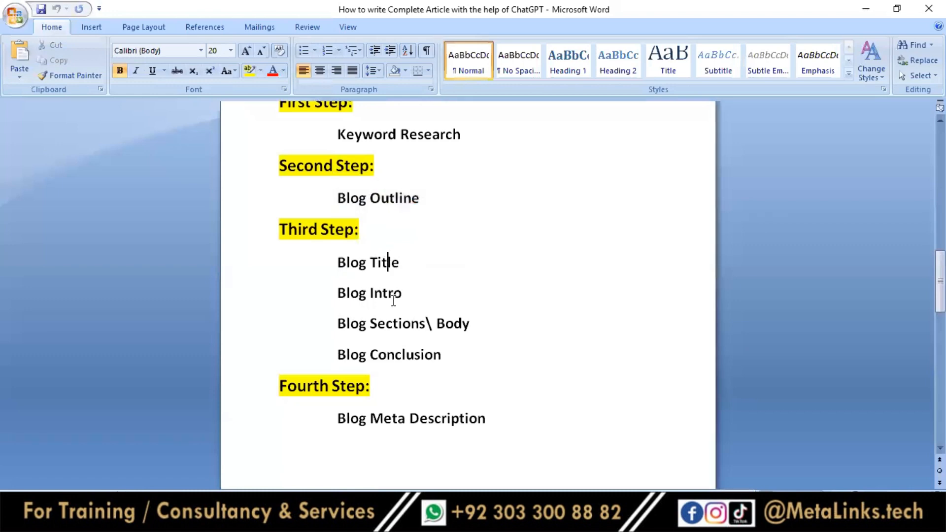
{"action": "key", "text": "Down"}
Switch to ChatGPT and send the Blog Outline template with the topic set to "healthy lifestyle", leaving the other placeholders as they are.
{"action": "key", "text": "alt+Tab"}
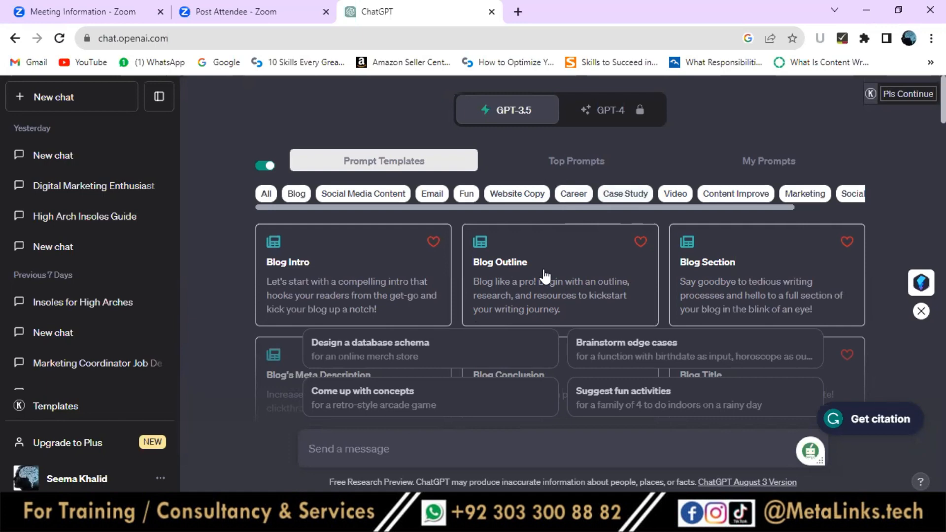
{"action": "left_click", "coordinate": [515, 278]}
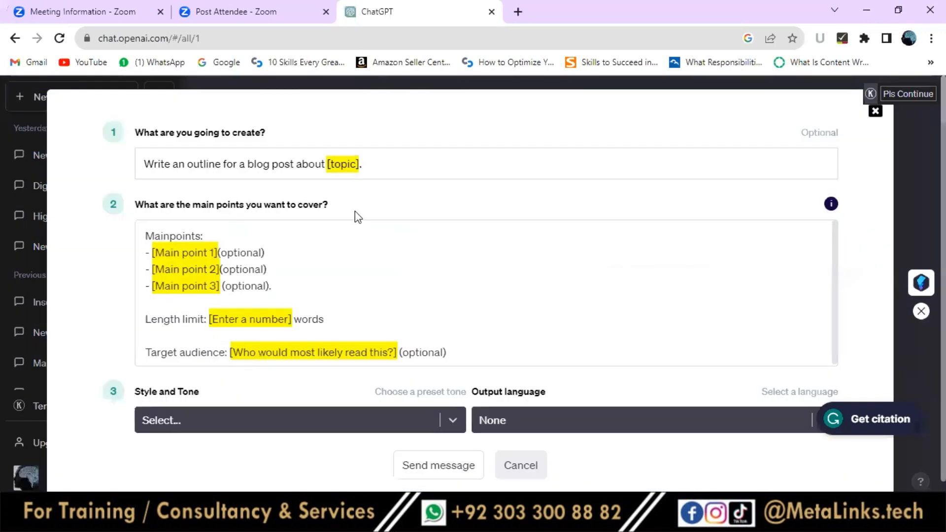
{"action": "left_click_drag", "start_coordinate": [356, 163], "coordinate": [334, 165]}
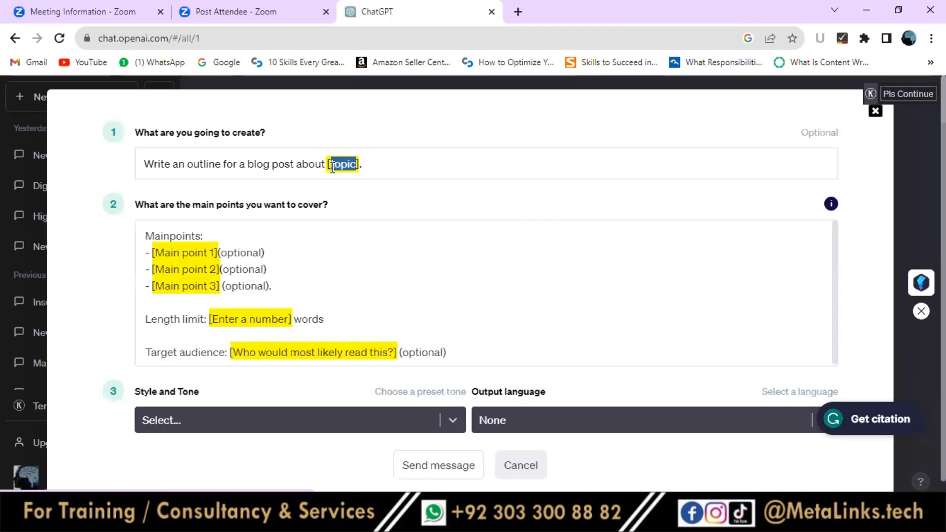
{"action": "type", "text": "meal"}
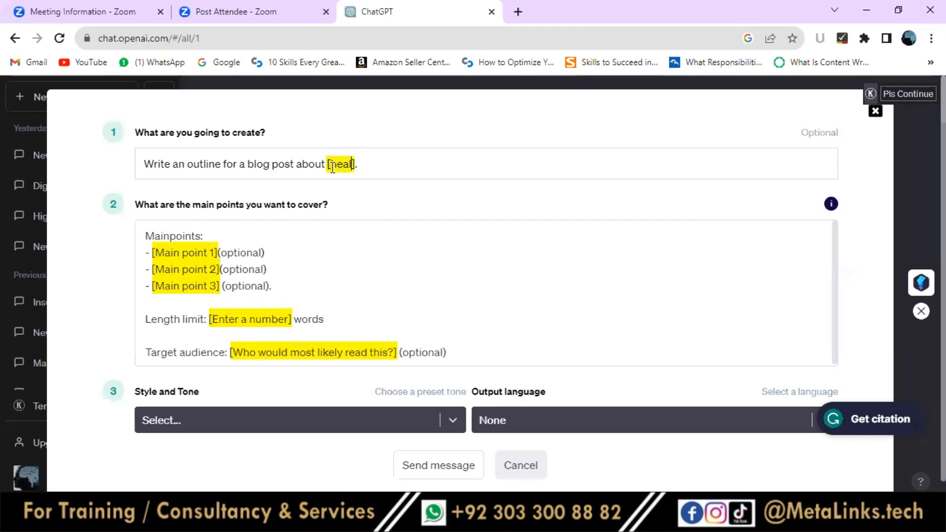
{"action": "type", "text": "thy lifestyle"}
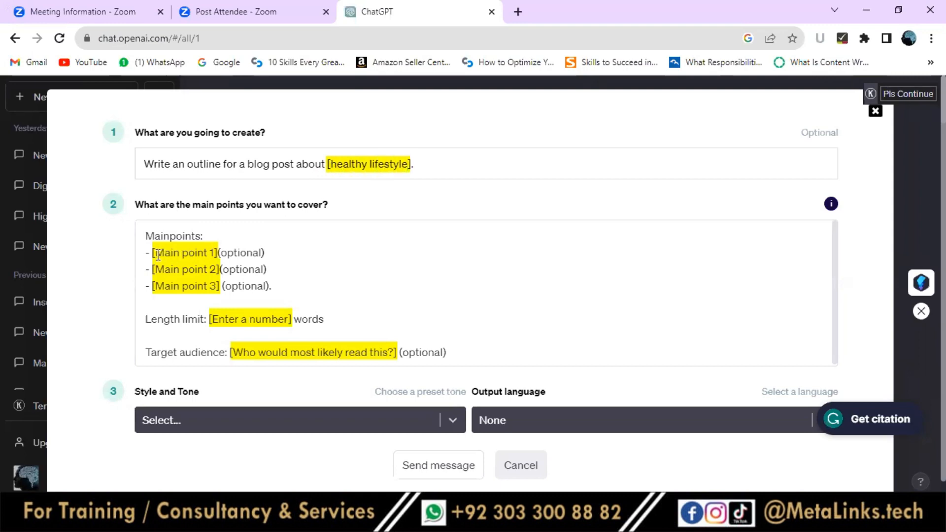
{"action": "left_click_drag", "start_coordinate": [157, 254], "coordinate": [201, 254]}
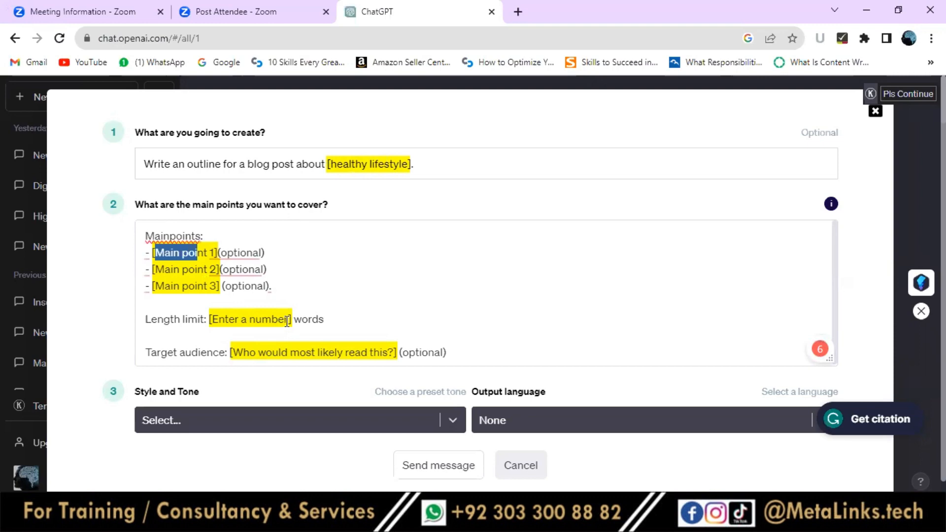
{"action": "left_click_drag", "start_coordinate": [287, 321], "coordinate": [210, 319]}
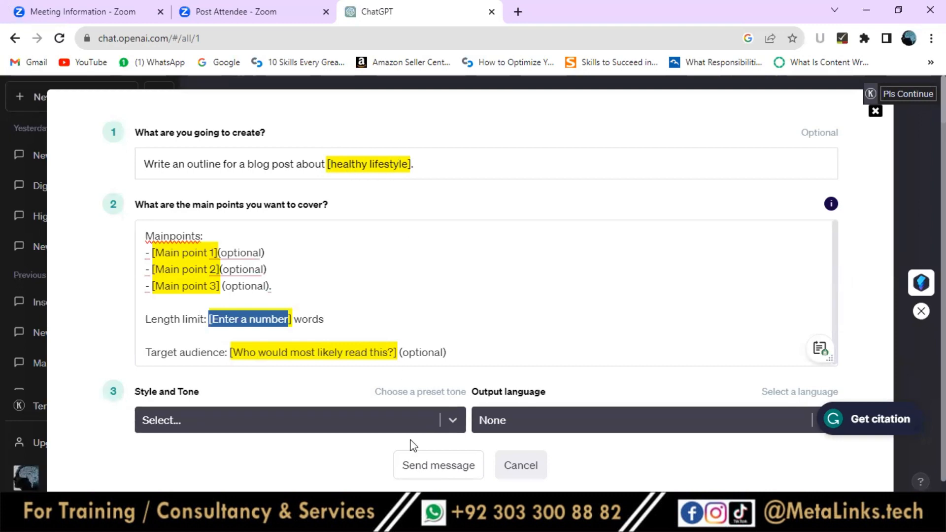
{"action": "left_click", "coordinate": [432, 467]}
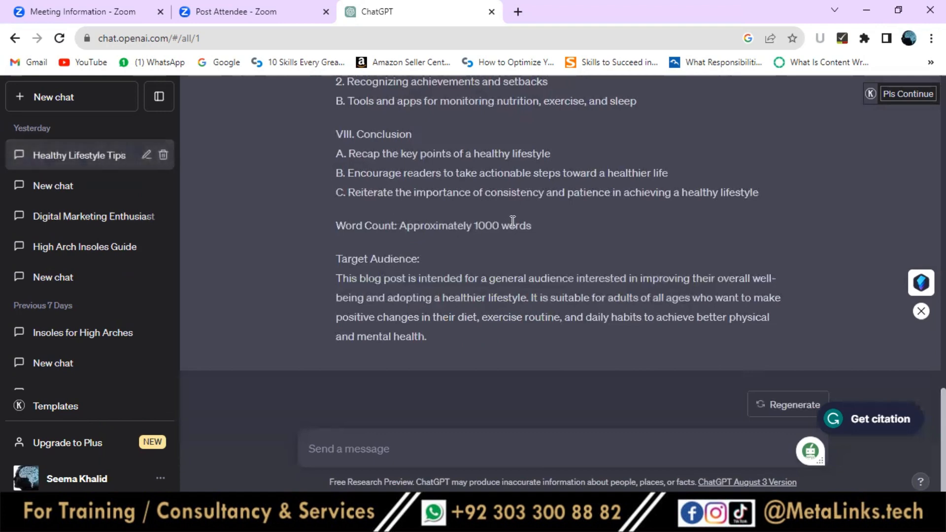
Review the target audience paragraph of the generated outline and regenerate the response.
{"action": "left_click_drag", "start_coordinate": [343, 277], "coordinate": [470, 369]}
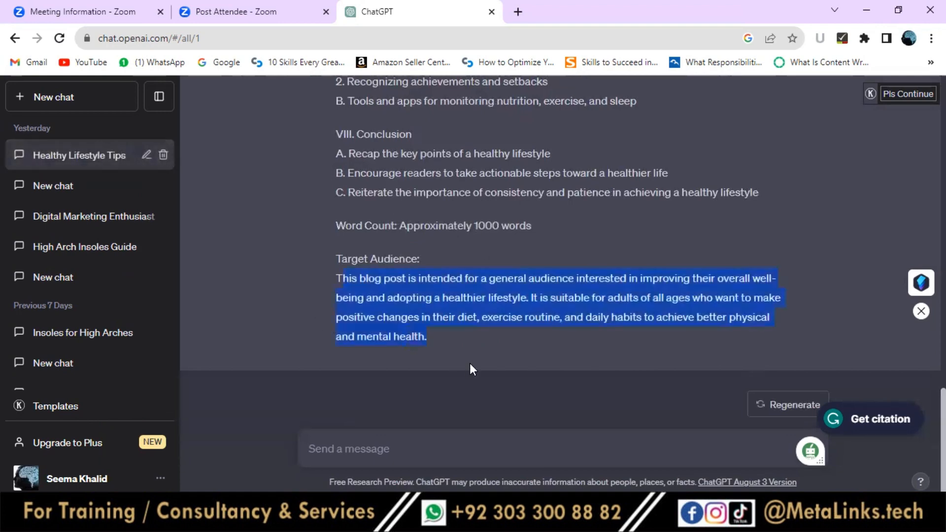
{"action": "left_click", "coordinate": [467, 352]}
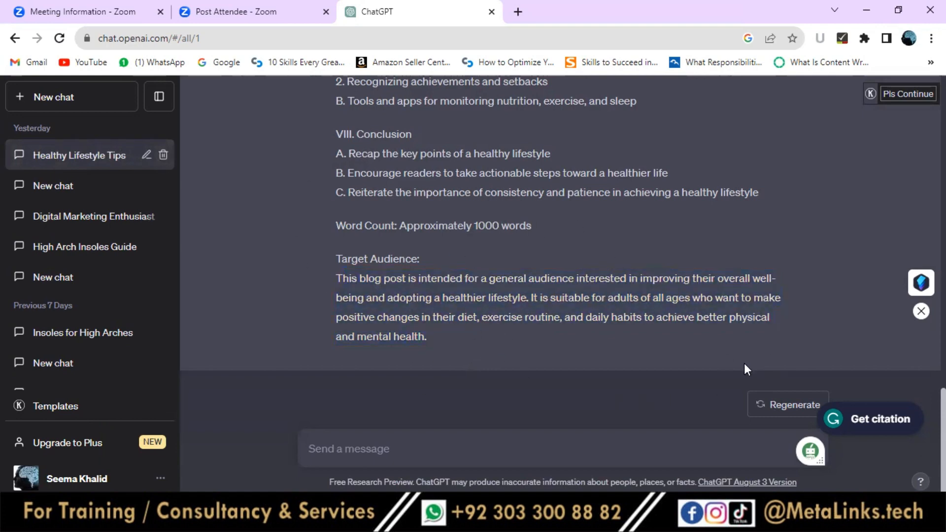
{"action": "left_click", "coordinate": [785, 406]}
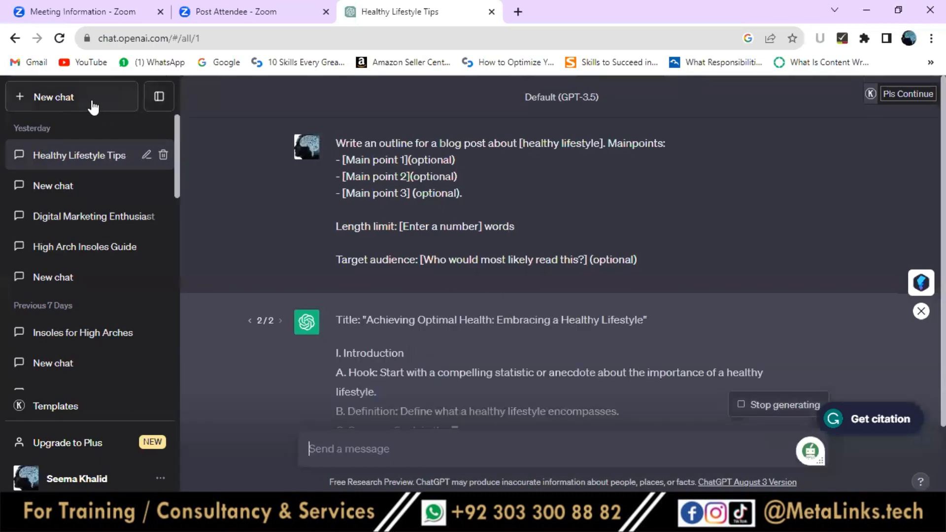
Start a new chat with the Blog Title template and set its topic to "healthy lifestyle".
{"action": "left_click", "coordinate": [93, 106]}
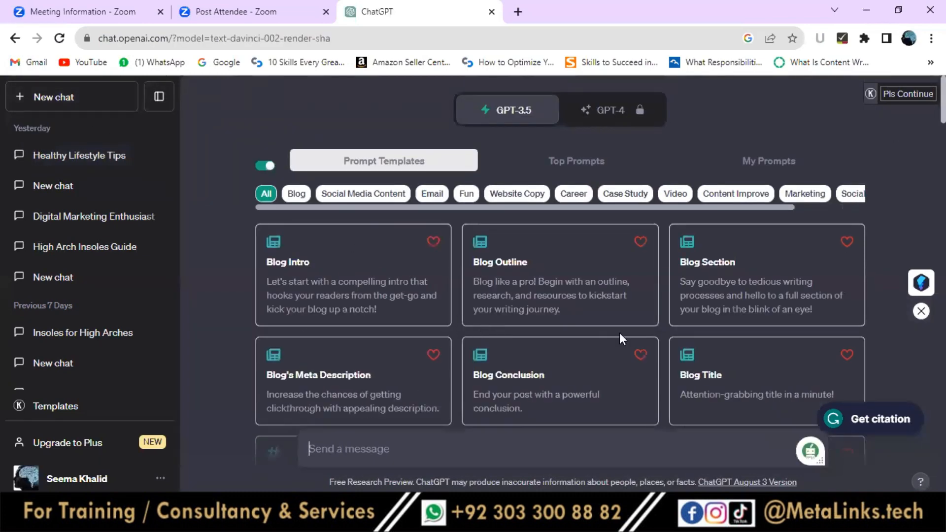
{"action": "scroll", "coordinate": [560, 256], "scroll_direction": "down", "scroll_amount": 4}
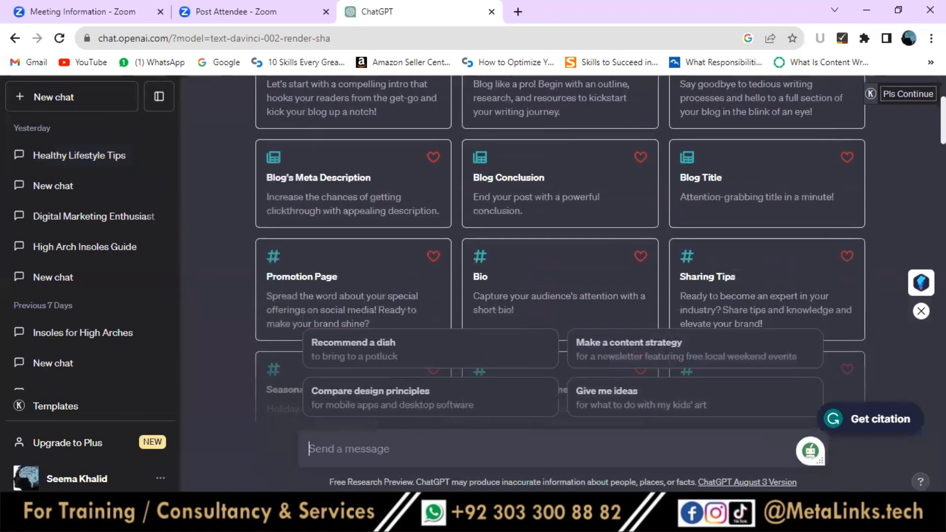
{"action": "scroll", "coordinate": [716, 141], "scroll_direction": "down", "scroll_amount": 1}
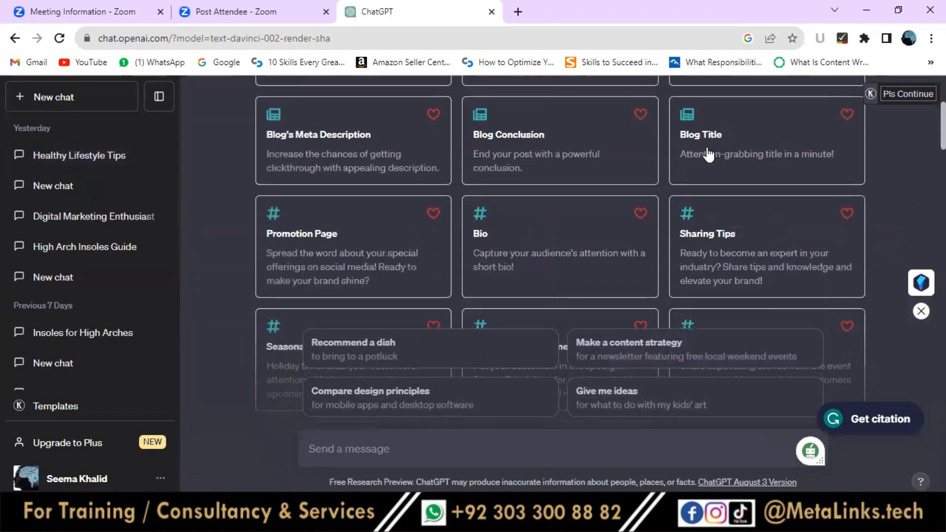
{"action": "left_click", "coordinate": [706, 147]}
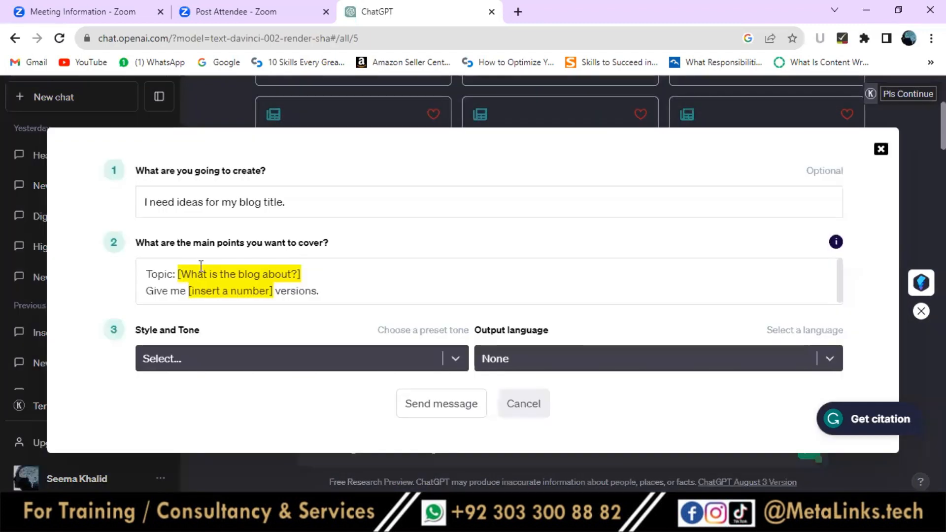
{"action": "left_click", "coordinate": [284, 272]}
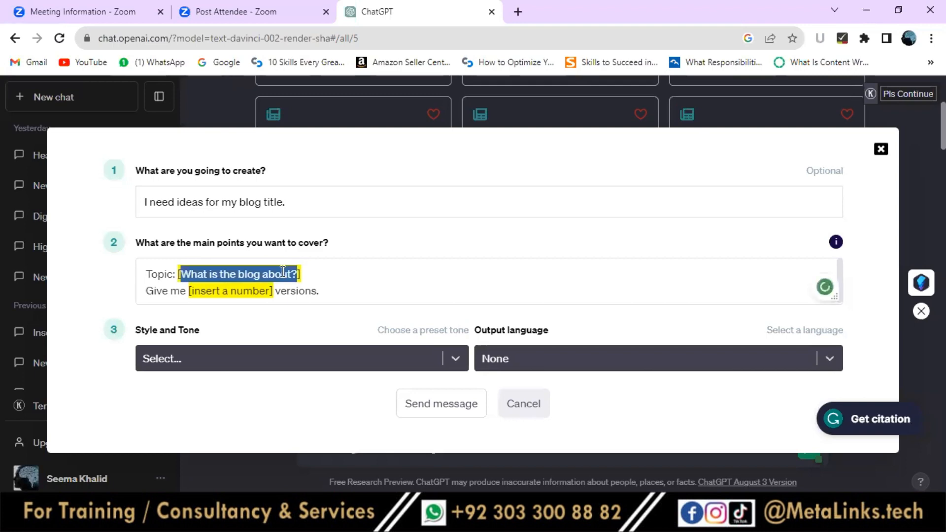
{"action": "type", "text": "healt"}
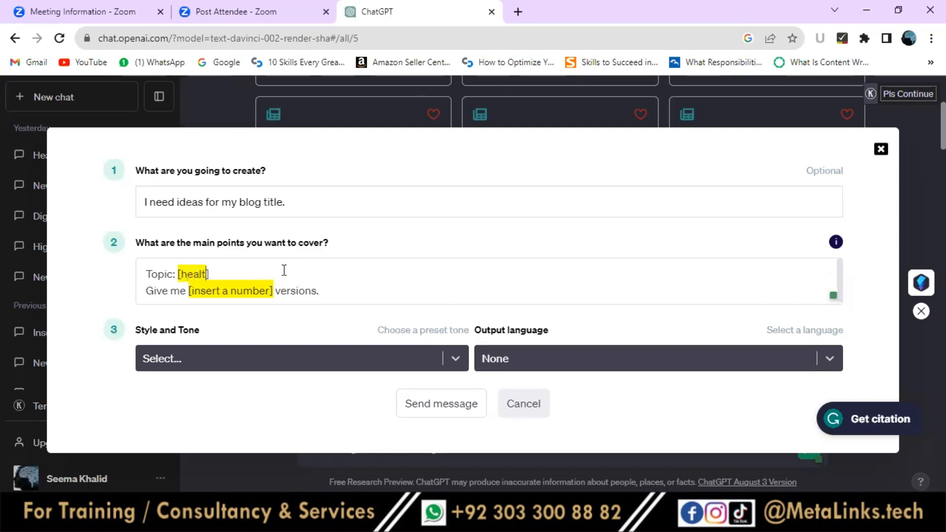
{"action": "type", "text": "hy lifestyle"}
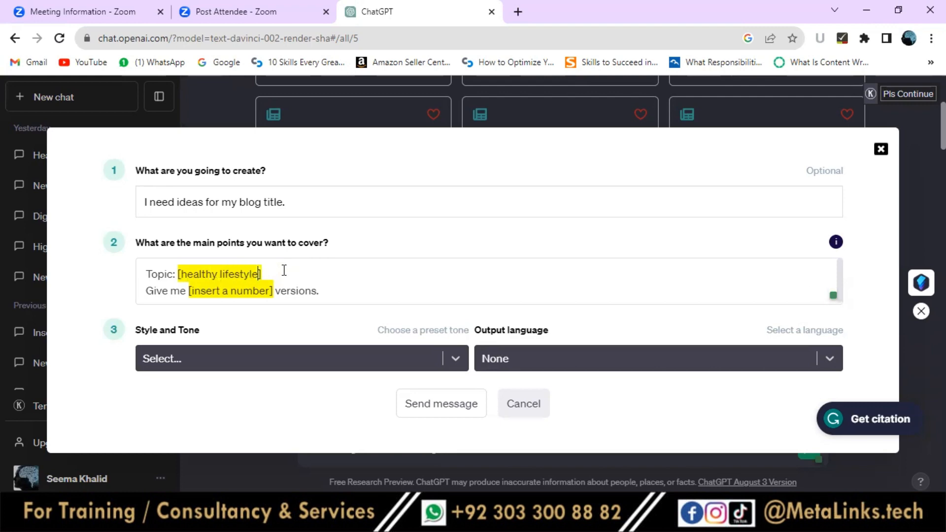
Send the blog title prompt with 6 versions requested and regenerate the title ideas.
{"action": "left_click_drag", "start_coordinate": [270, 290], "coordinate": [193, 293]}
{"action": "type", "text": "6"}
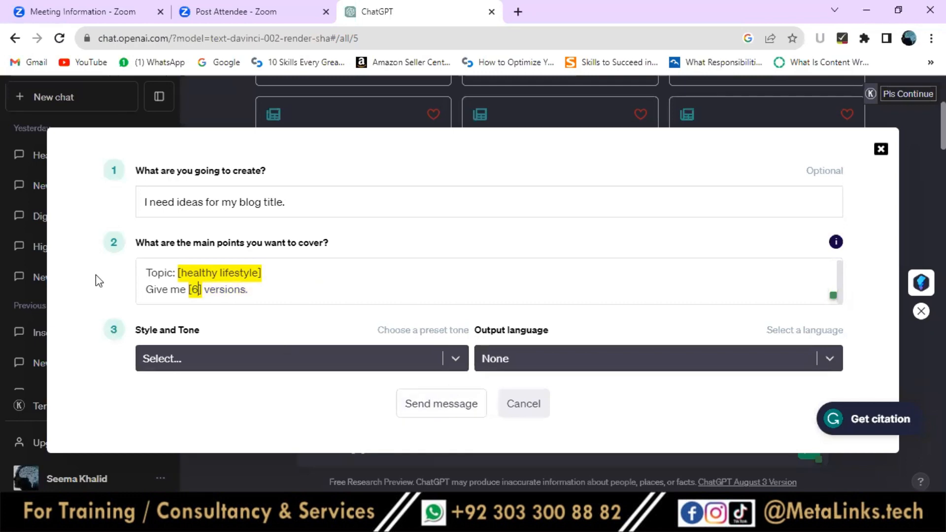
{"action": "left_click", "coordinate": [457, 406]}
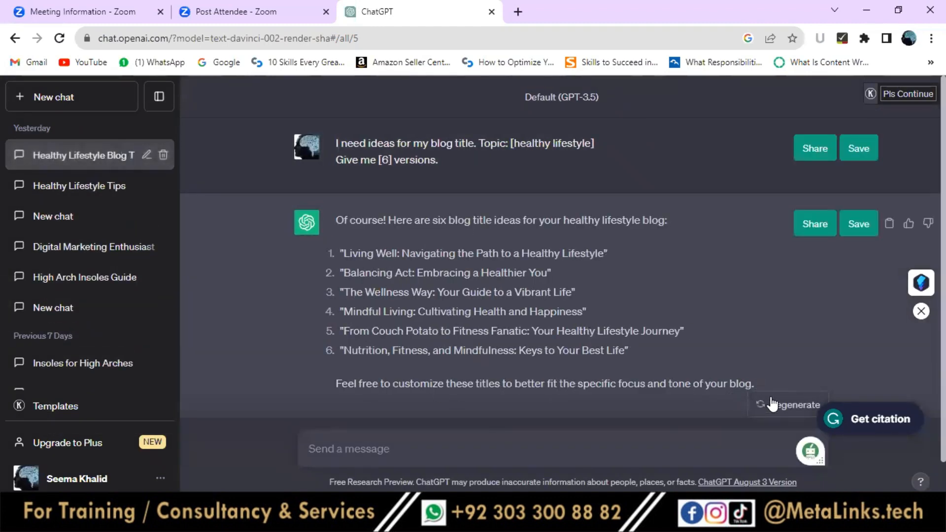
{"action": "left_click", "coordinate": [772, 404]}
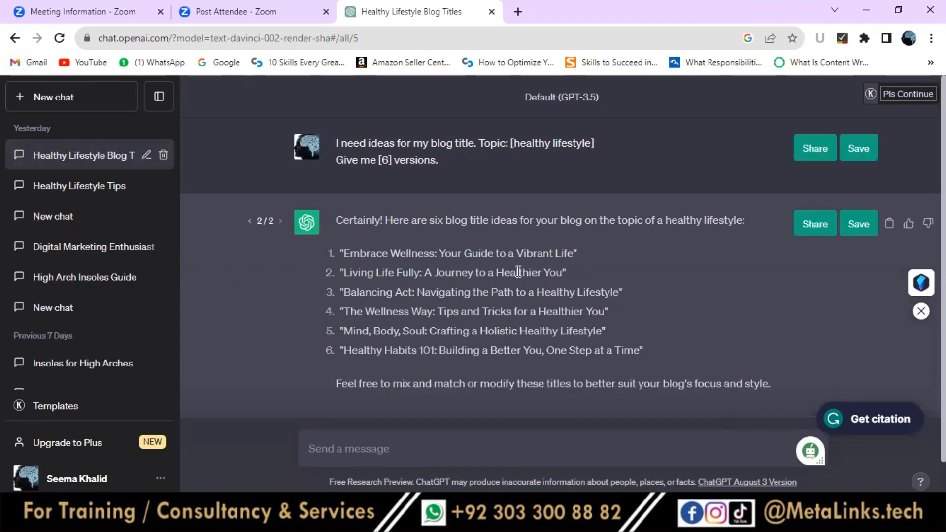
Start a new chat and inspect the Blog Intro template's topic and main-point placeholders, closing it without sending.
{"action": "left_click", "coordinate": [74, 98]}
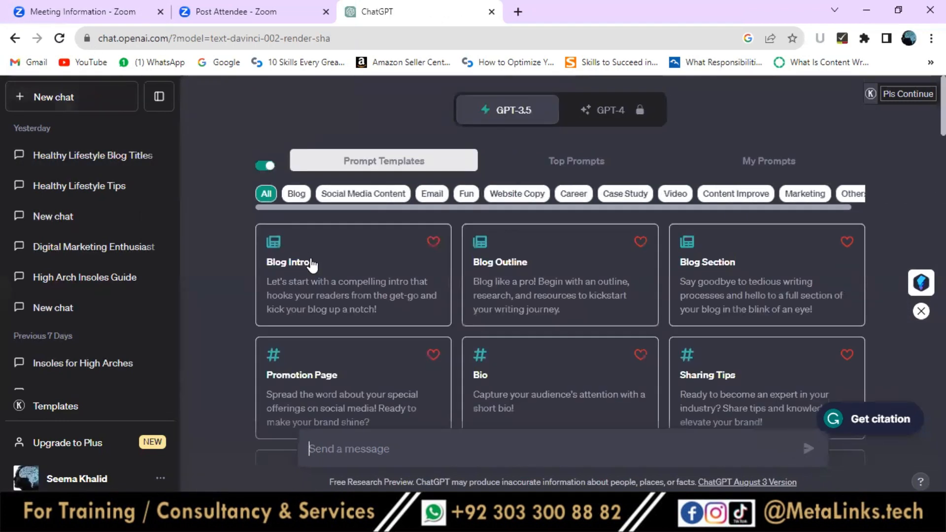
{"action": "left_click", "coordinate": [322, 263]}
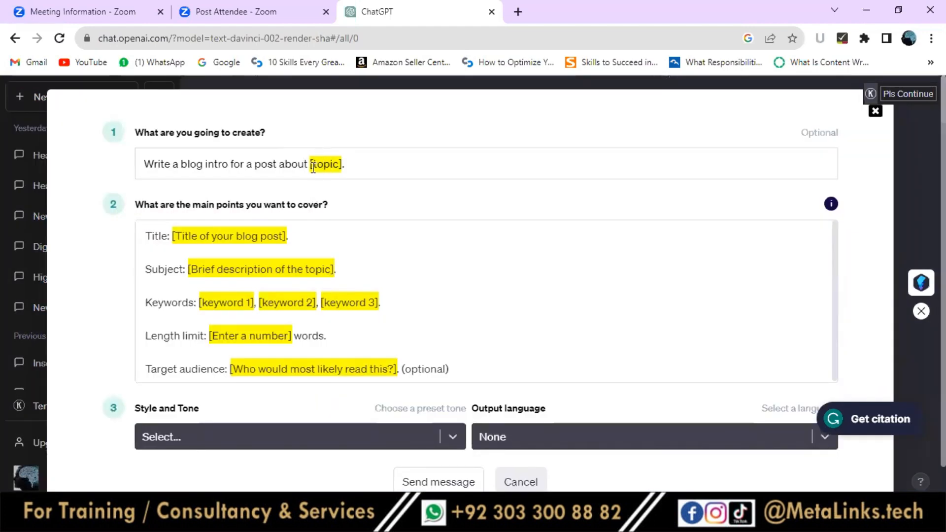
{"action": "left_click_drag", "start_coordinate": [311, 164], "coordinate": [350, 177]}
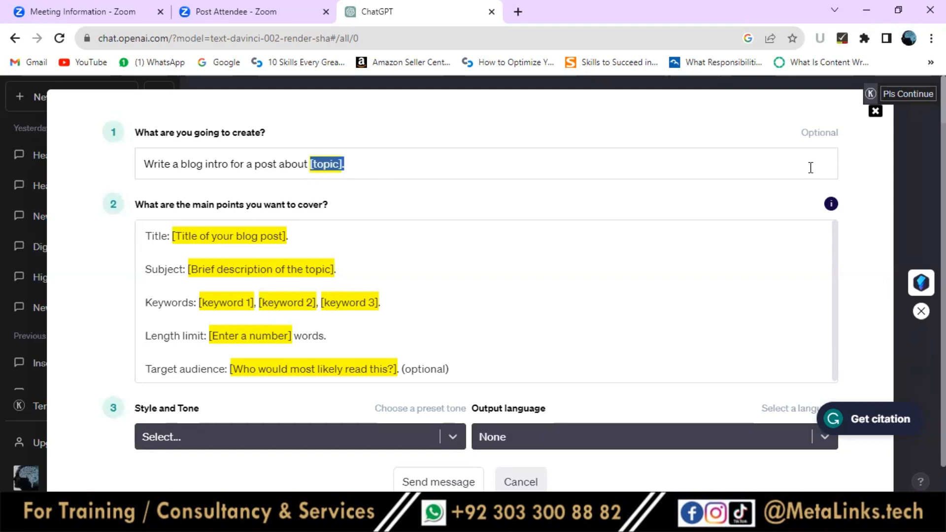
{"action": "left_click", "coordinate": [875, 111]}
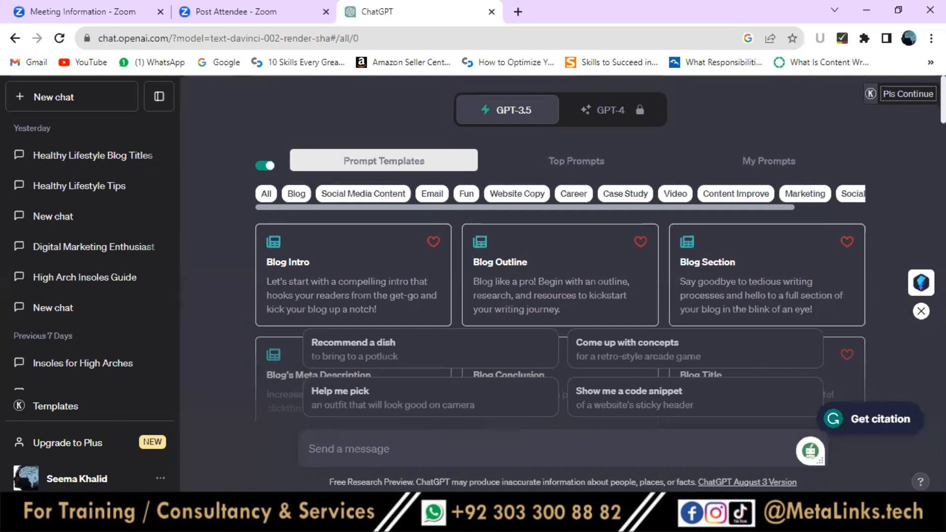
Inspect the placeholders of the Blog Conclusion and Blog's Meta Description templates, closing each without sending.
{"action": "scroll", "coordinate": [560, 246], "scroll_direction": "down", "scroll_amount": 4}
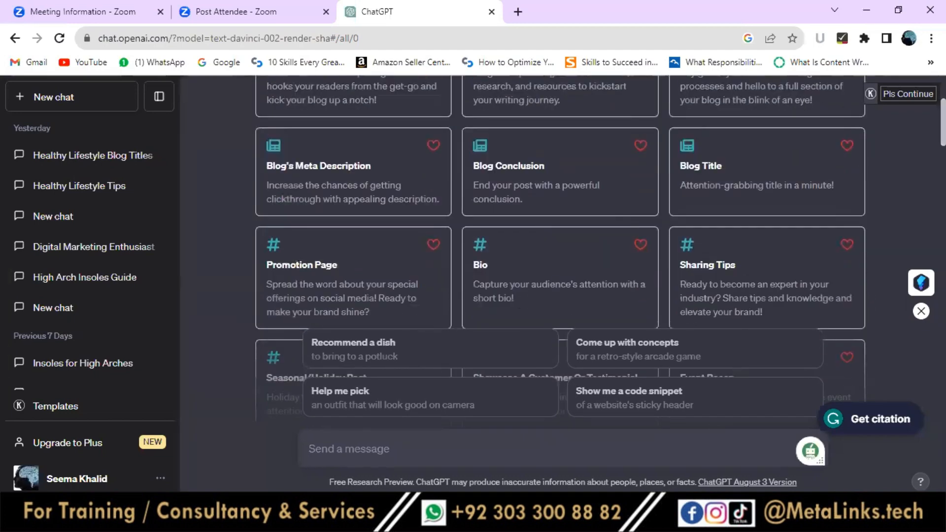
{"action": "left_click_drag", "start_coordinate": [938, 141], "coordinate": [943, 121]}
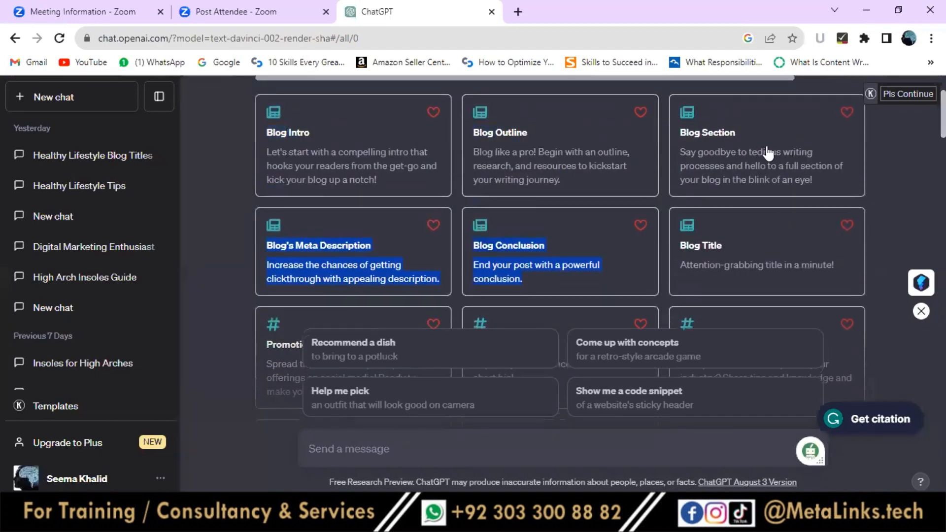
{"action": "left_click", "coordinate": [497, 262]}
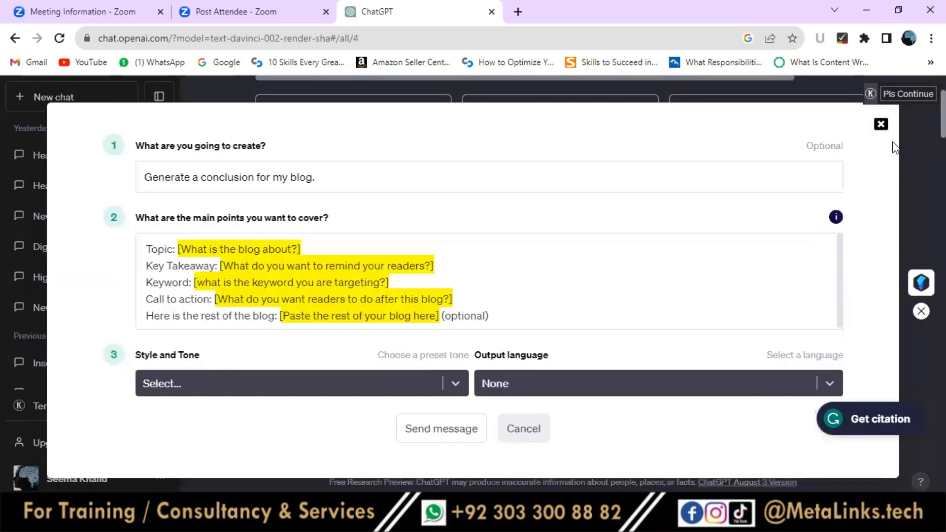
{"action": "left_click", "coordinate": [880, 122]}
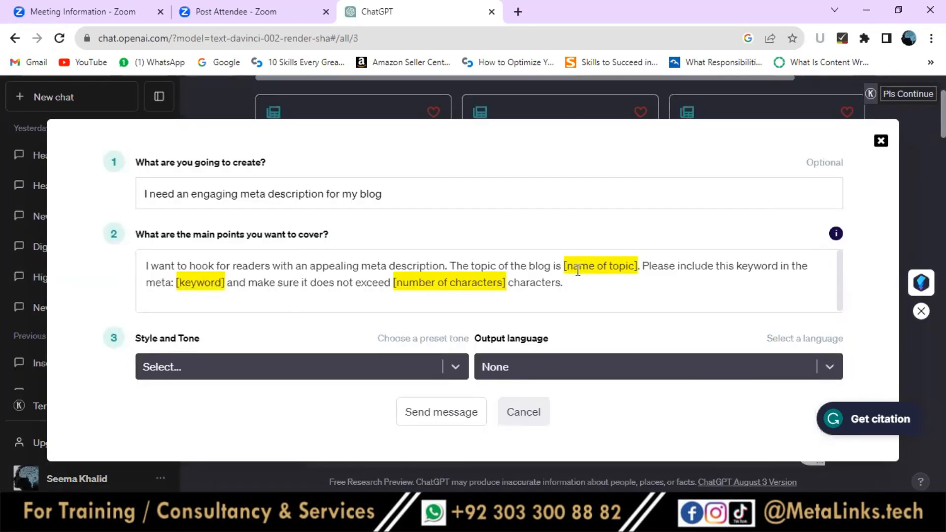
{"action": "left_click_drag", "start_coordinate": [567, 268], "coordinate": [611, 268]}
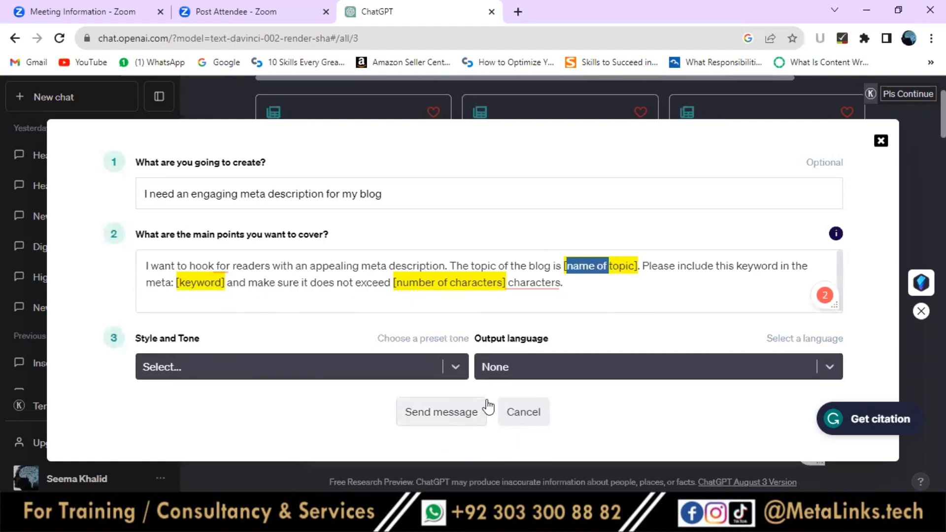
{"action": "left_click", "coordinate": [881, 140]}
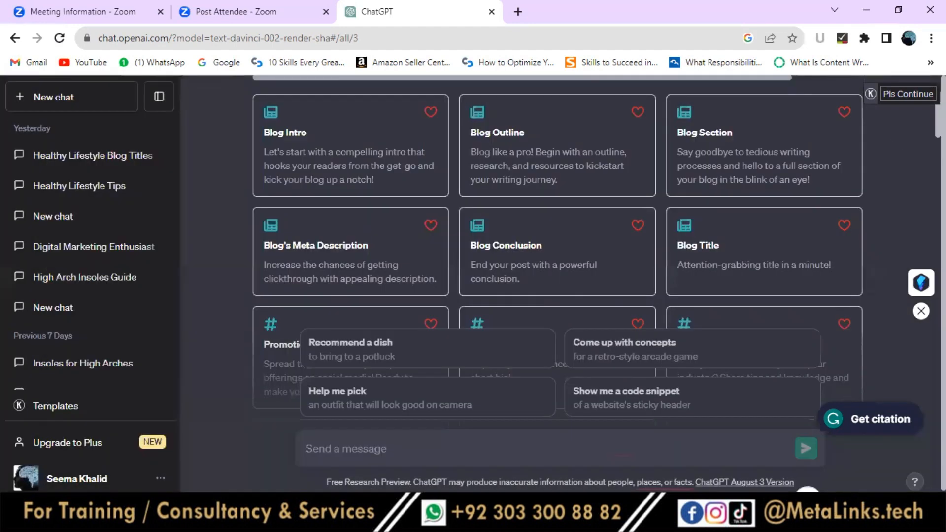
Browse the prompt template gallery, examining the blog, social media and email templates on offer.
{"action": "scroll", "coordinate": [560, 251], "scroll_direction": "up", "scroll_amount": 3}
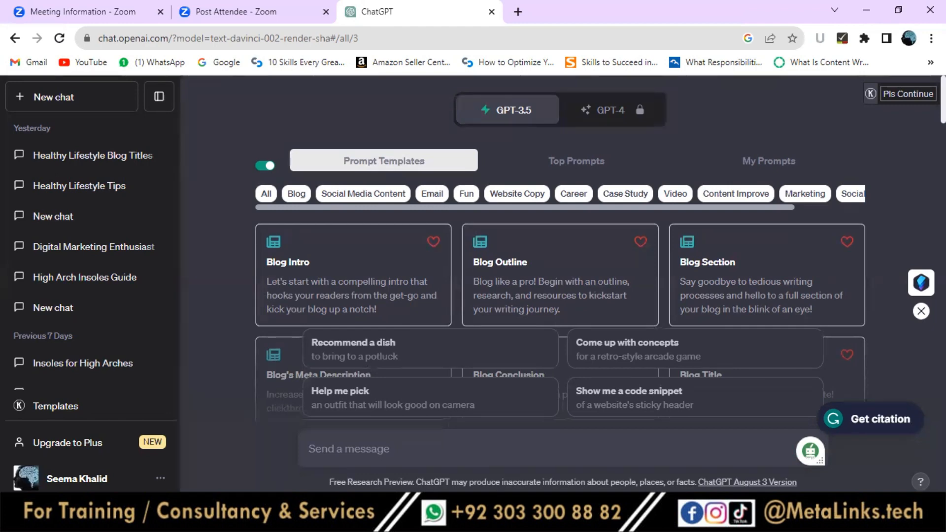
{"action": "scroll", "coordinate": [560, 256], "scroll_direction": "down", "scroll_amount": 7}
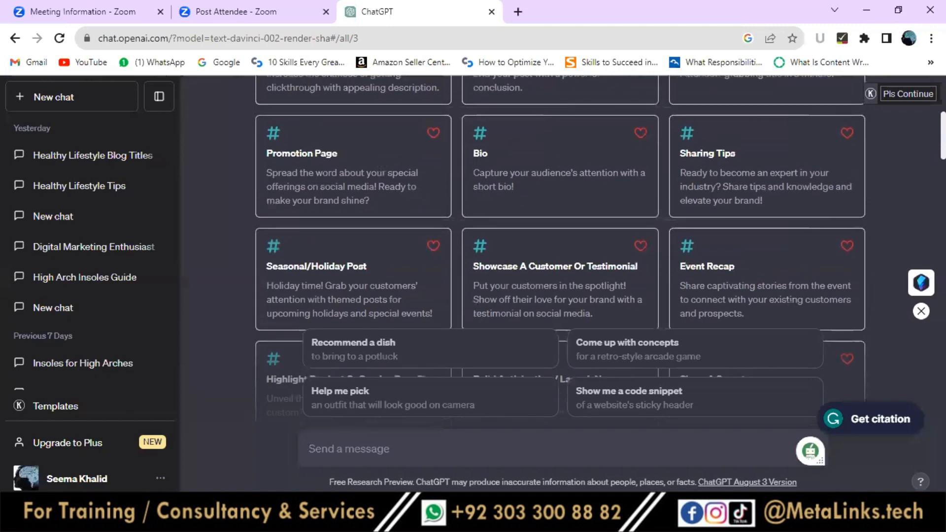
{"action": "scroll", "coordinate": [590, 222], "scroll_direction": "down", "scroll_amount": 7}
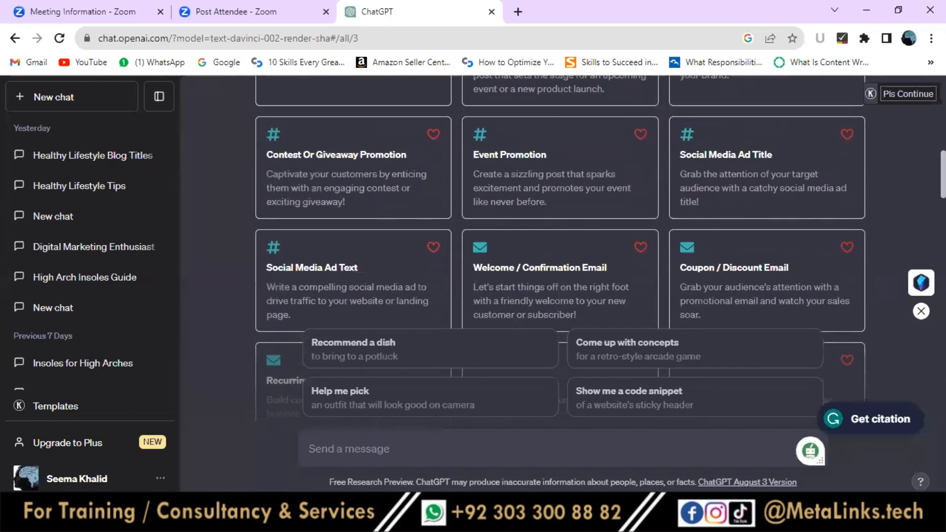
{"action": "left_click_drag", "start_coordinate": [821, 174], "coordinate": [680, 155]}
{"action": "scroll", "coordinate": [559, 246], "scroll_direction": "up", "scroll_amount": 7}
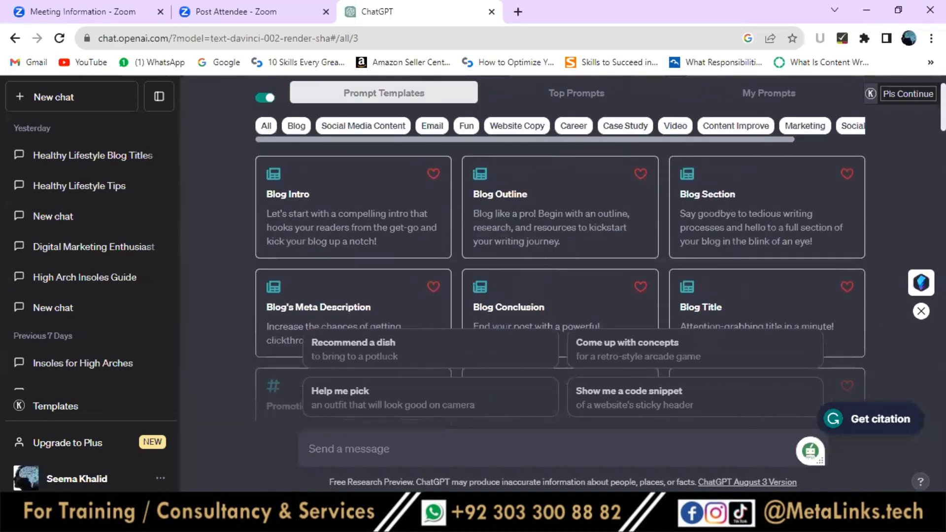
{"action": "mouse_move", "coordinate": [901, 98]}
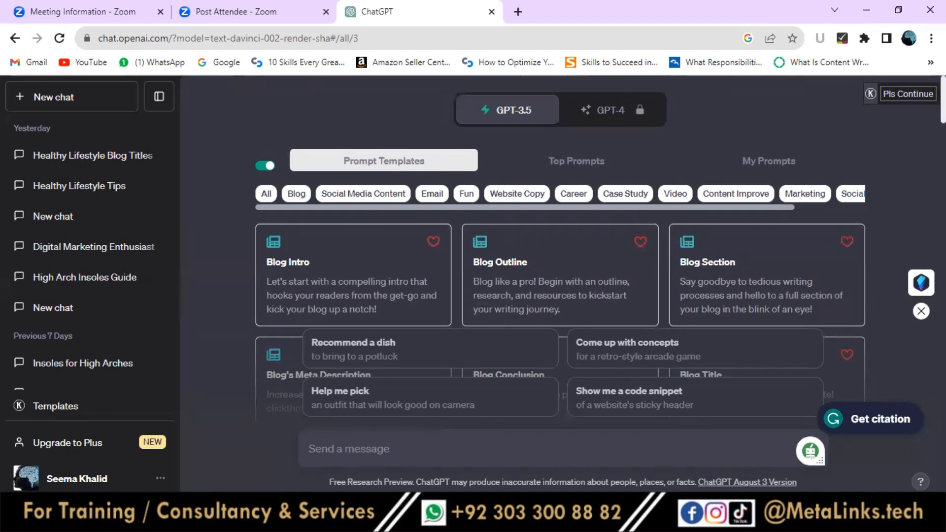
{"action": "scroll", "coordinate": [560, 246], "scroll_direction": "down", "scroll_amount": 3}
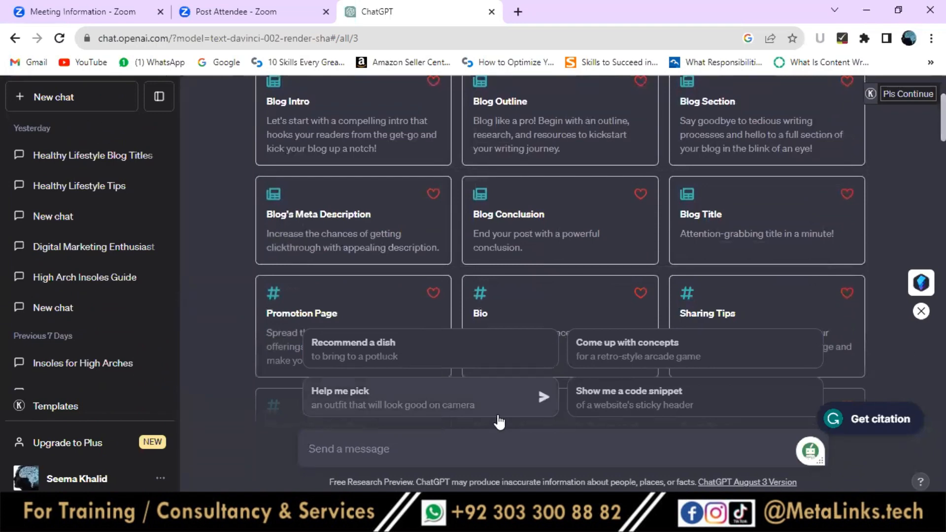
{"action": "left_click", "coordinate": [351, 445]}
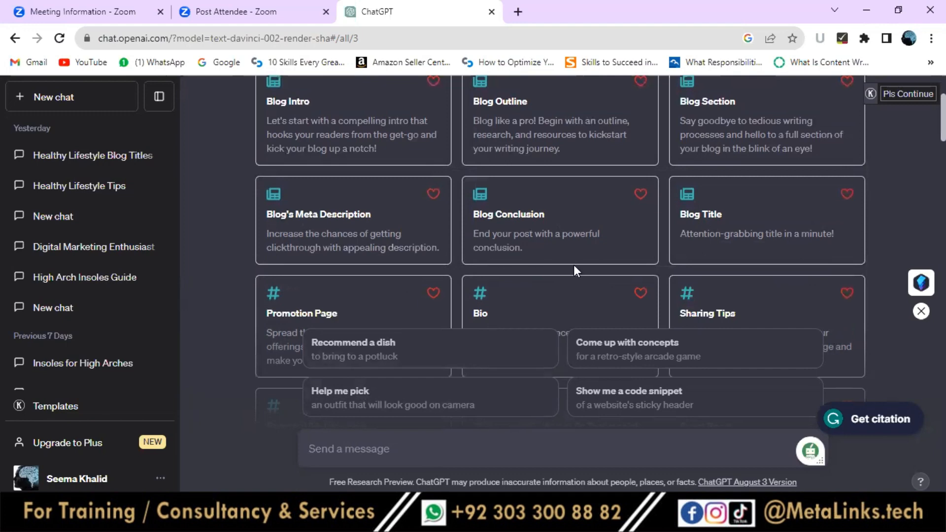
{"action": "scroll", "coordinate": [866, 153], "scroll_direction": "up", "scroll_amount": 3}
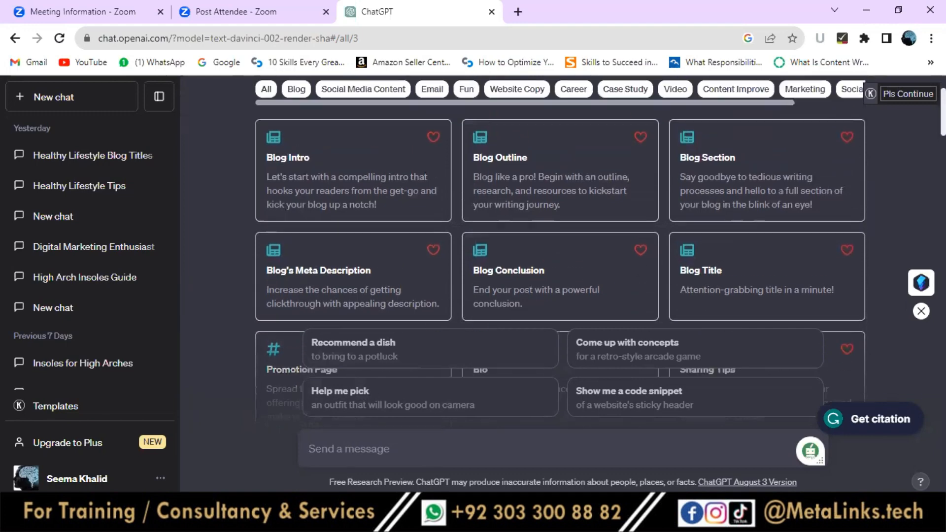